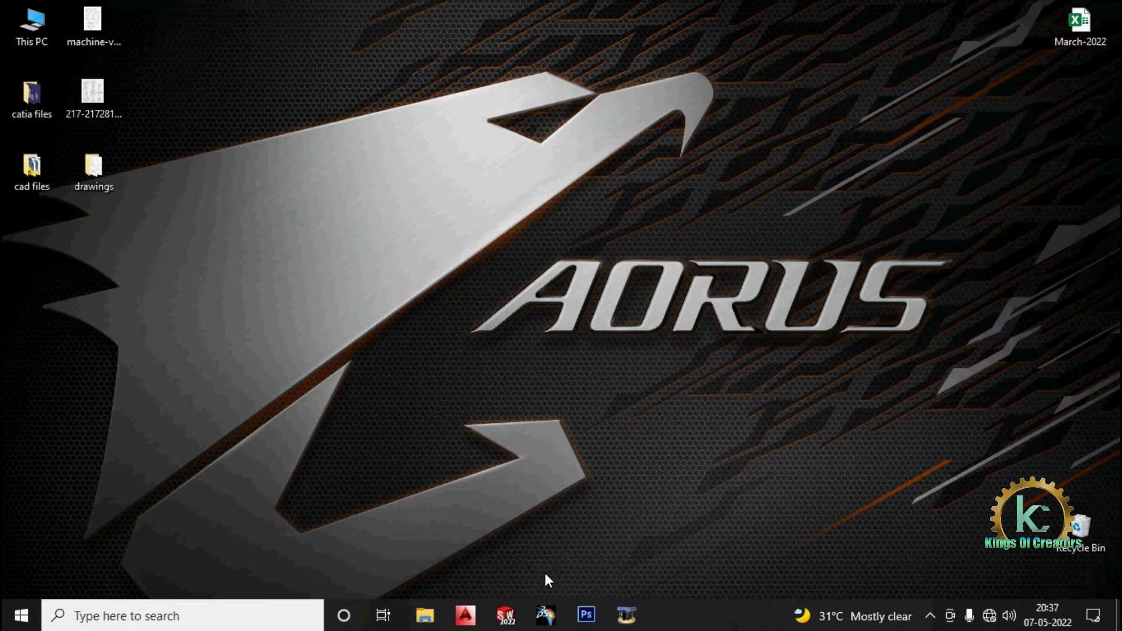
- Launch CATIA V5, close the default Product1 document, and float the Standard toolbar
click(545, 613)
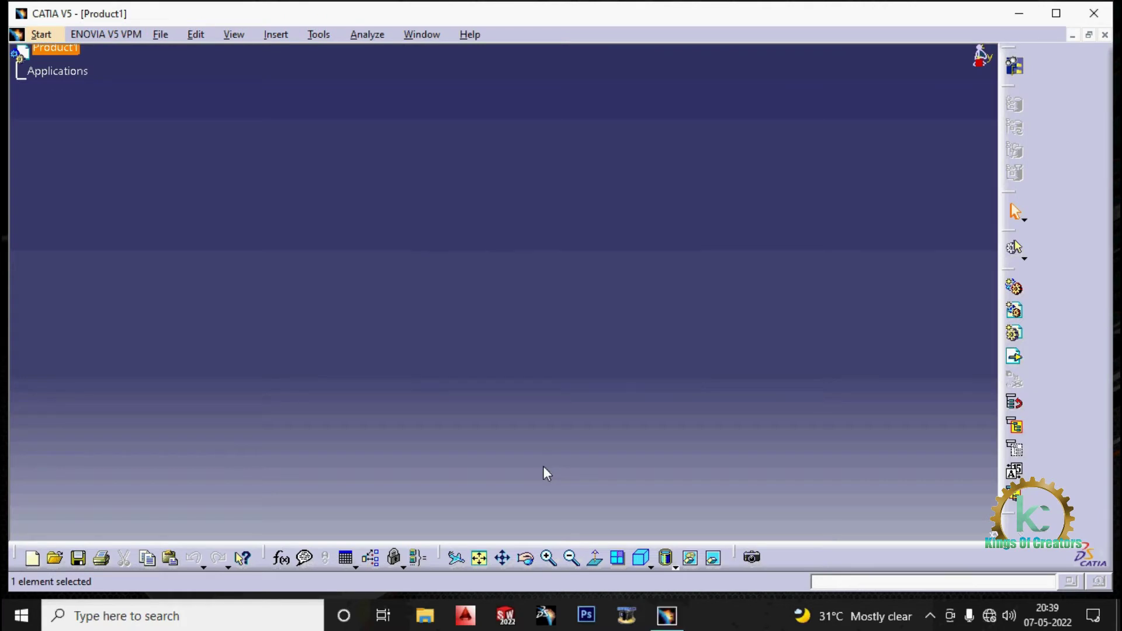
click(1105, 35)
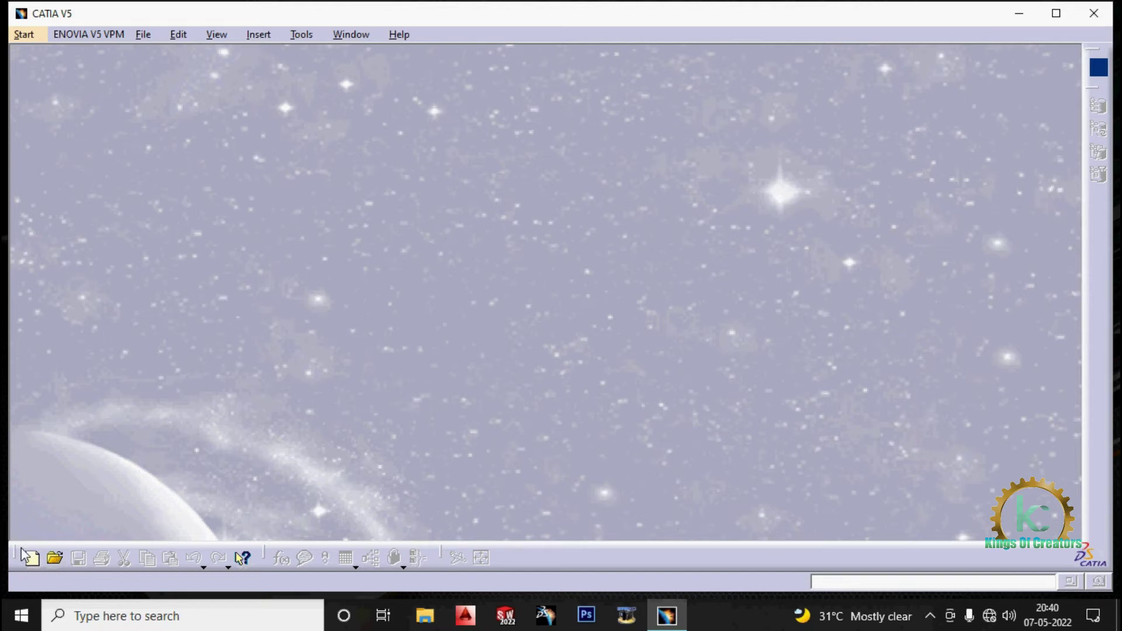
drag(18, 555, 57, 458)
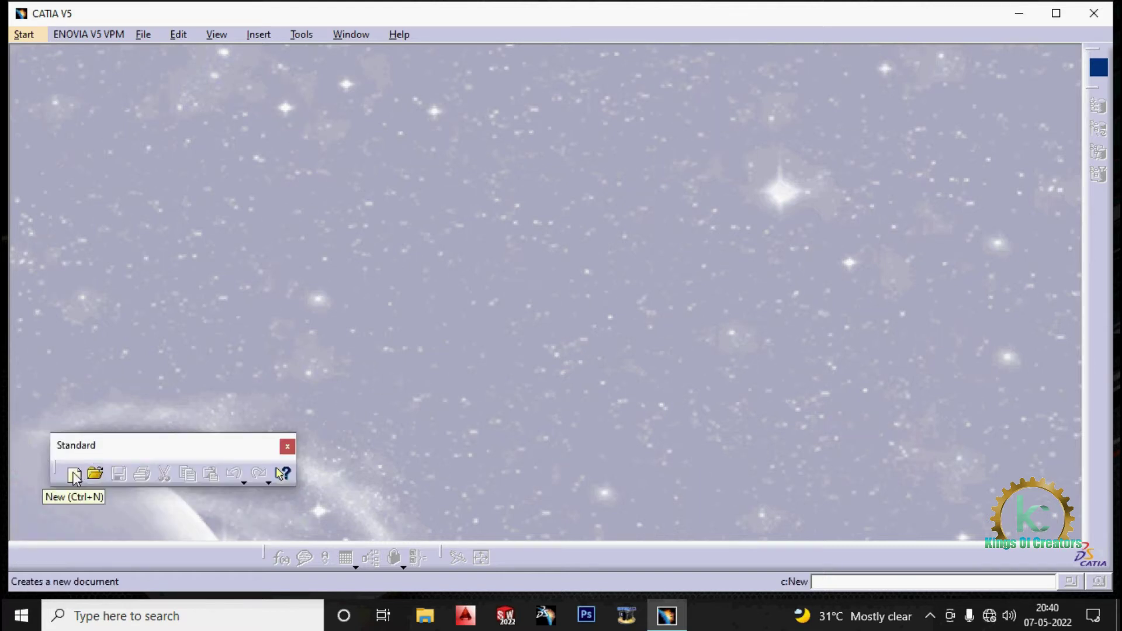
- Create a new Part document named 'trail 1' from the Standard toolbar's New command
click(75, 475)
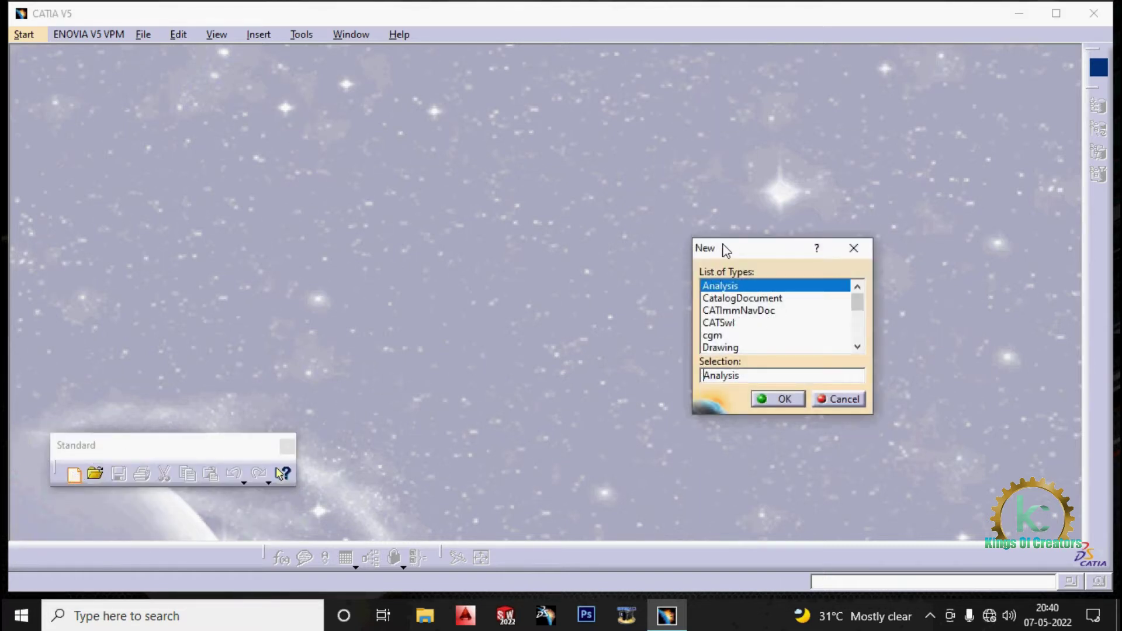
drag(858, 308, 858, 338)
click(718, 312)
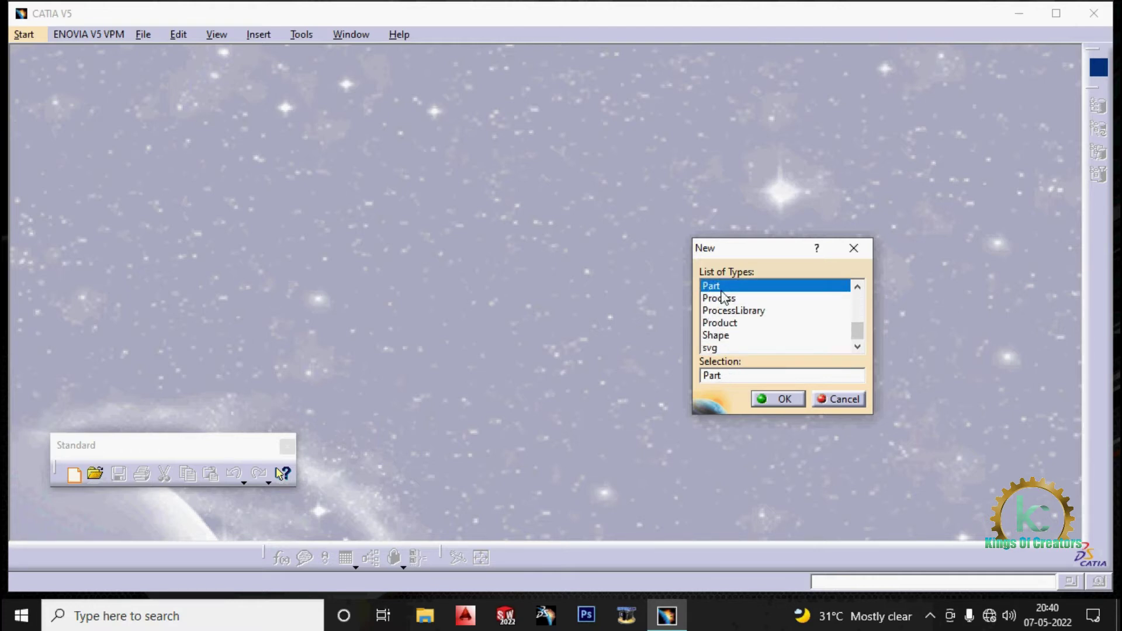
click(781, 399)
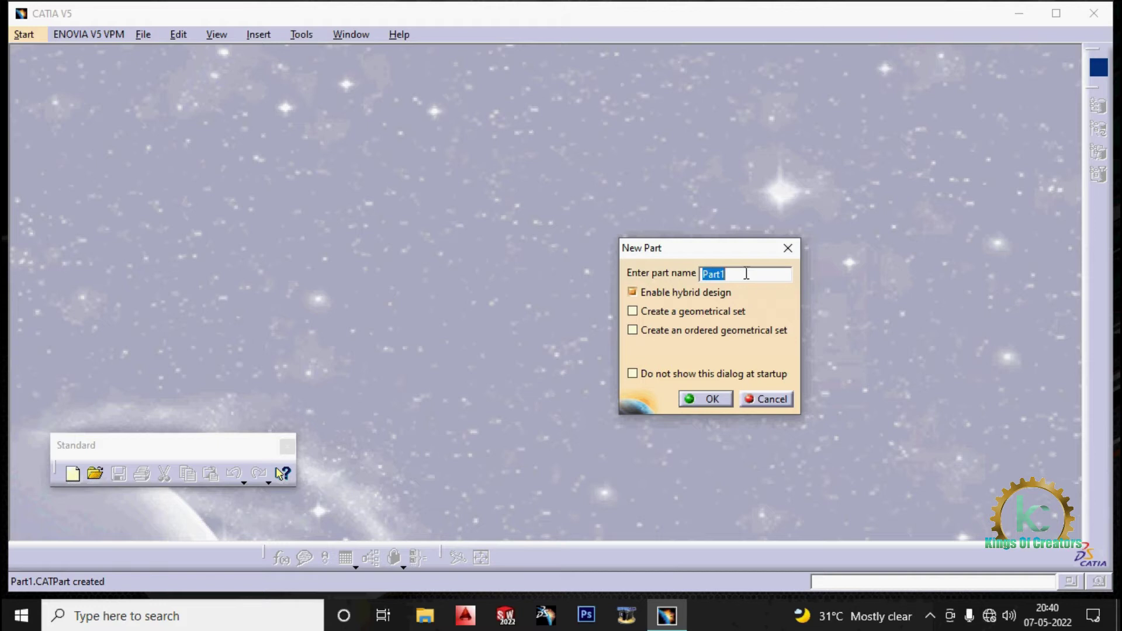
text(trail 1)
click(682, 397)
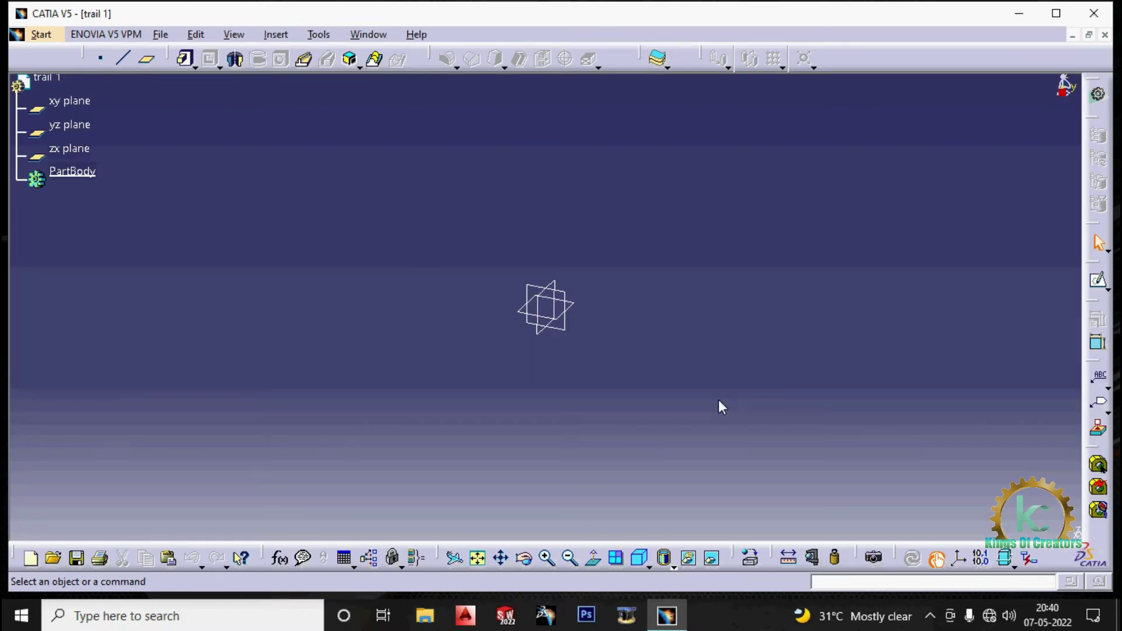
- Close trail 1, create a Part named 'trail 2' via Ctrl+N, then close it
click(1105, 35)
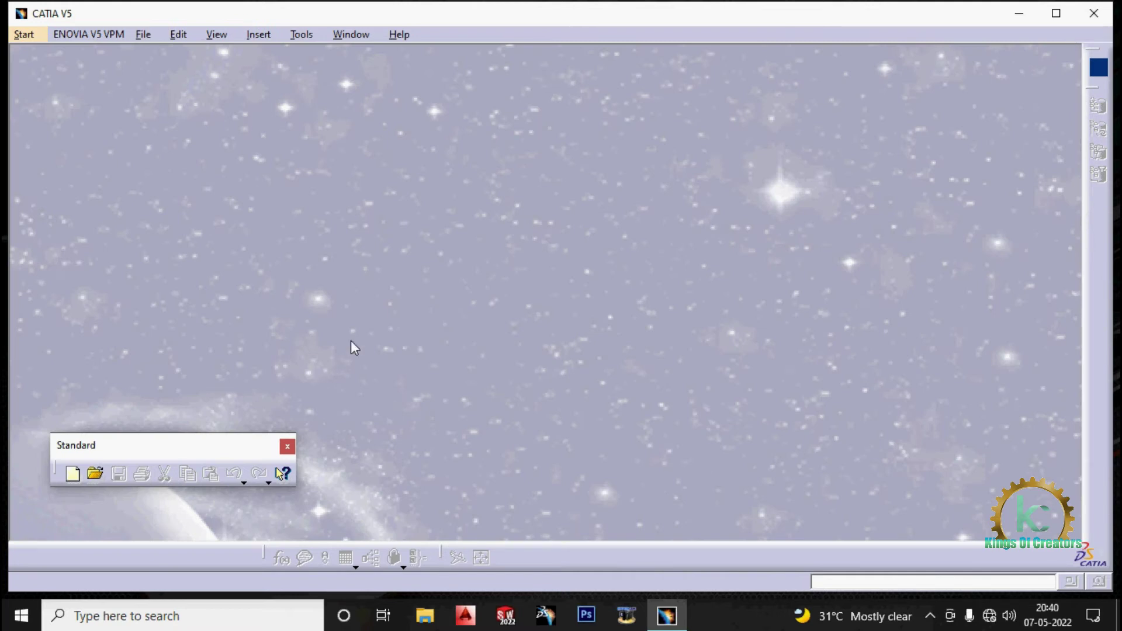
key(ctrl+n)
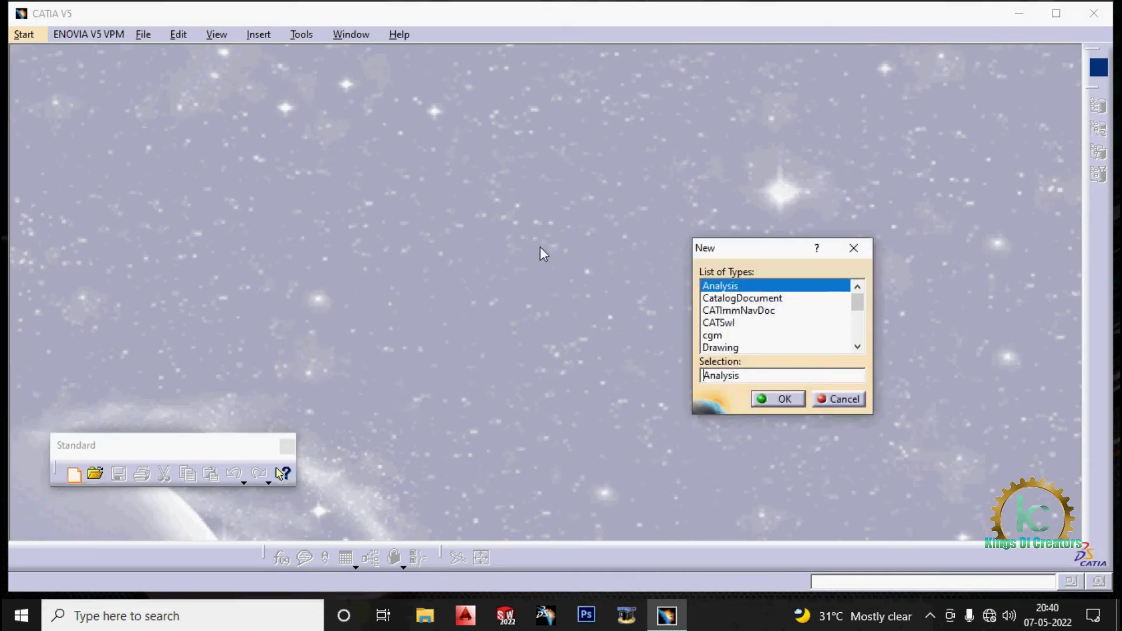
drag(857, 304, 856, 327)
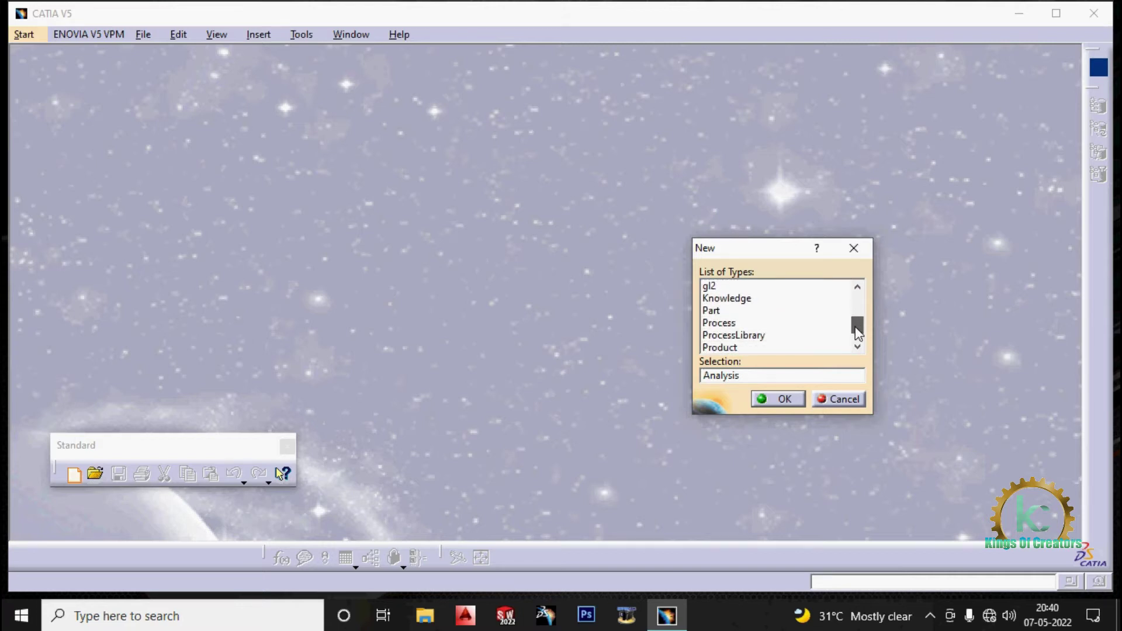
click(708, 312)
click(783, 399)
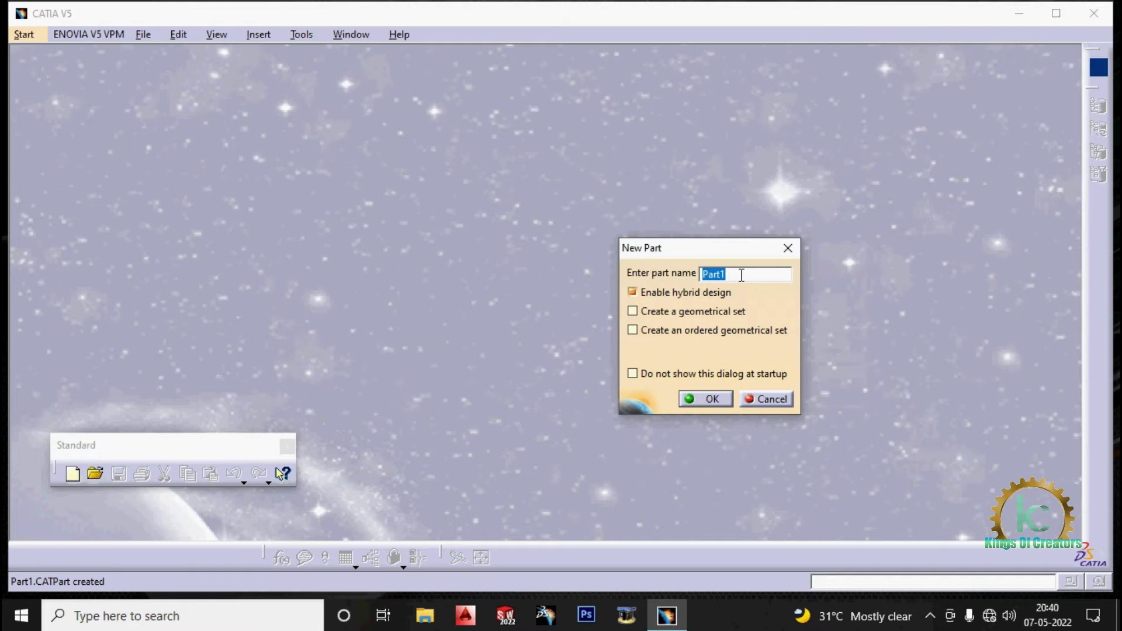
text(trail 2)
click(712, 399)
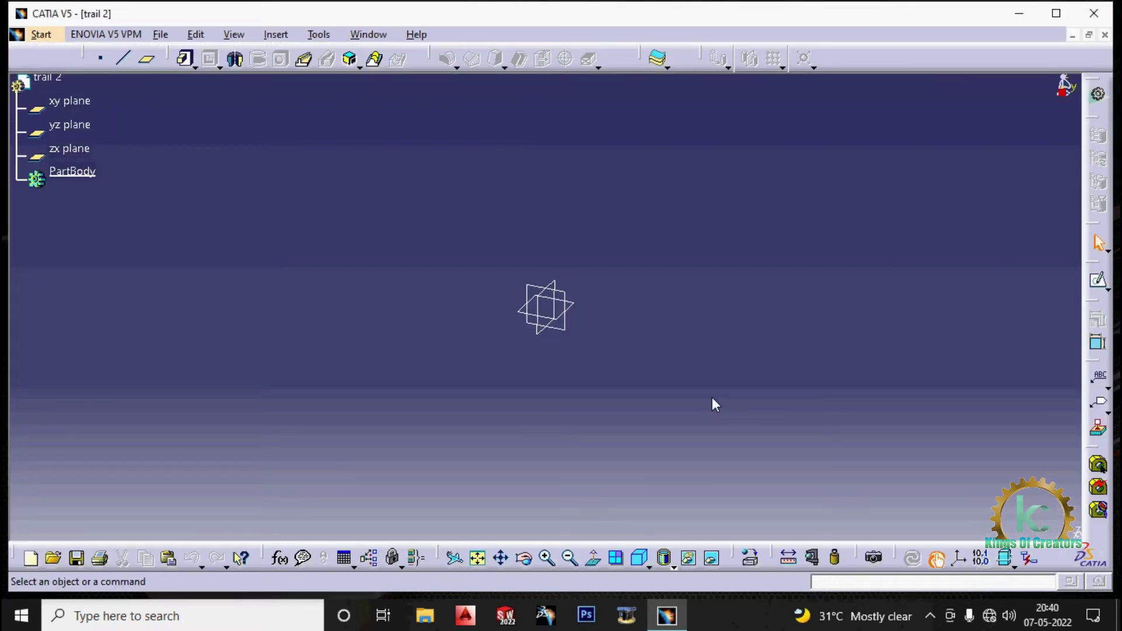
click(1104, 35)
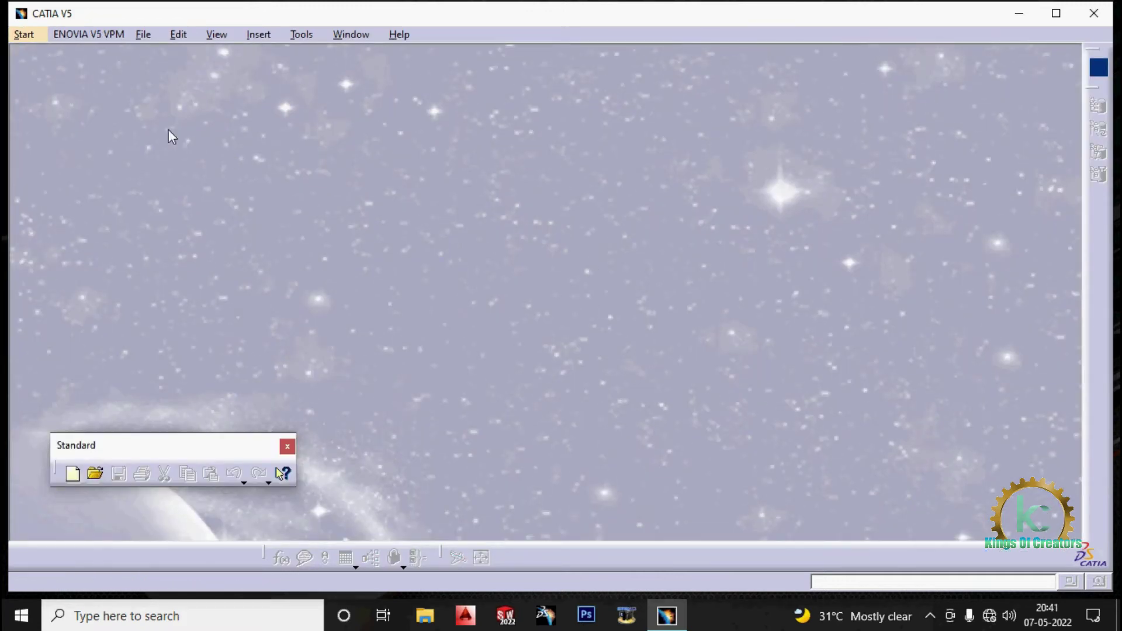
- Create a new part named 'trail 3' from Start > Mechanical Design > Part Design
click(24, 34)
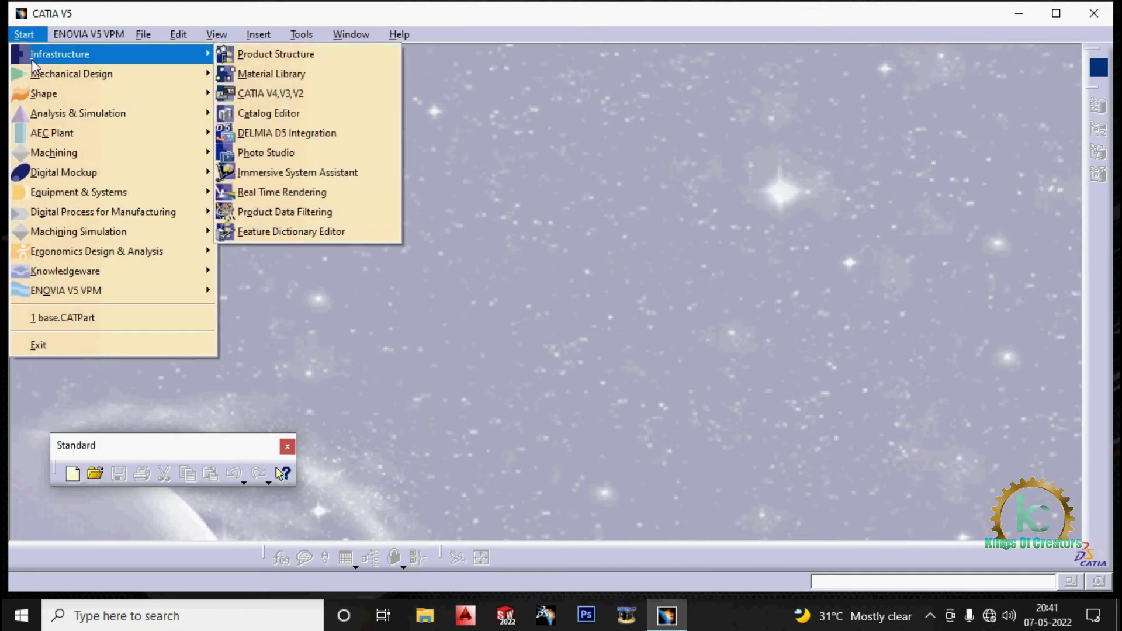
mouse_move(38, 75)
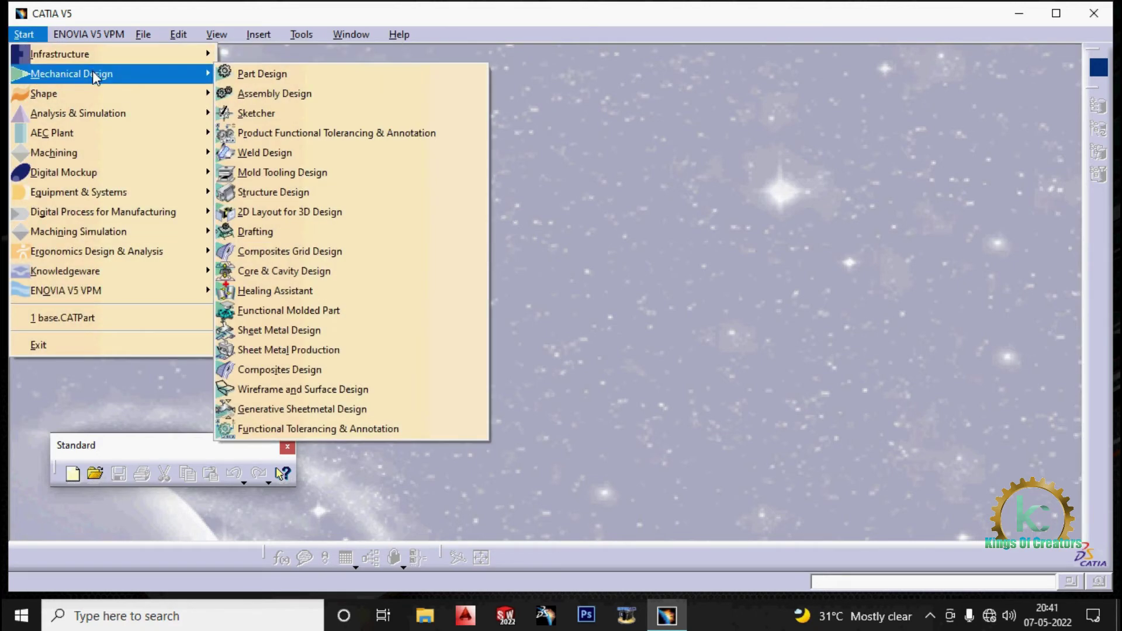
click(254, 73)
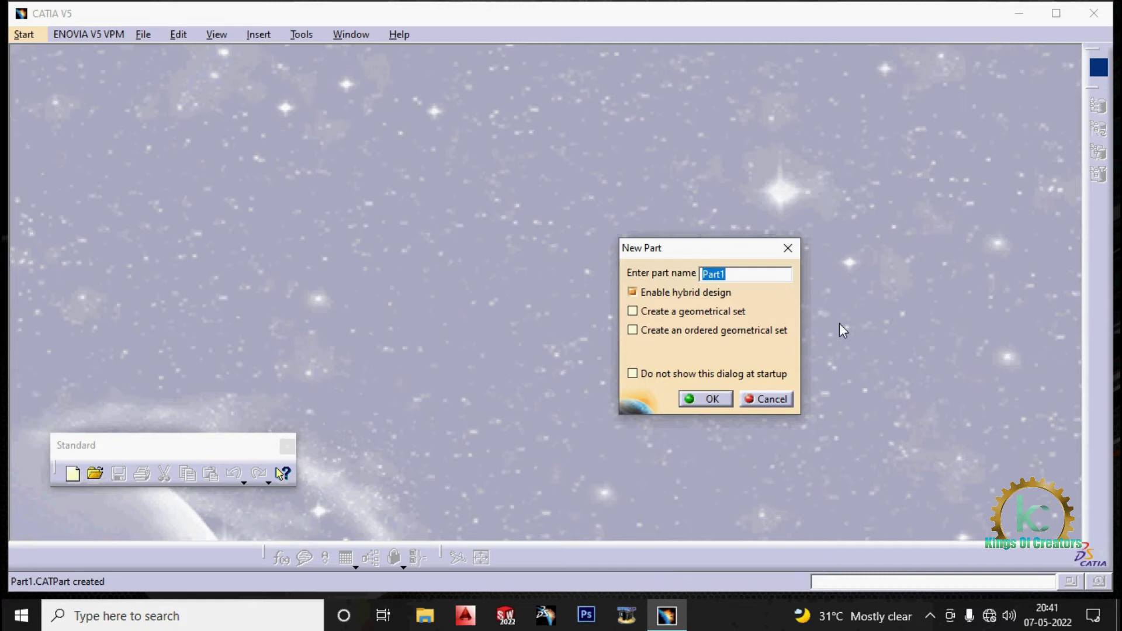
text(trai l 3)
click(722, 402)
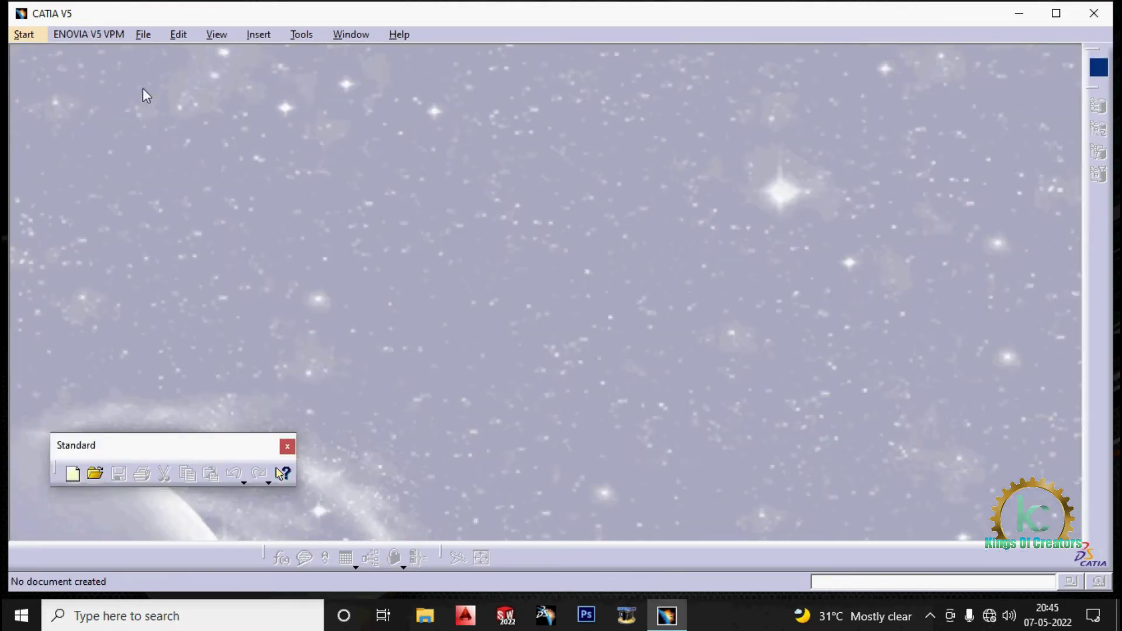
- Create a new Part document named 'trail 4' through File > New
click(140, 35)
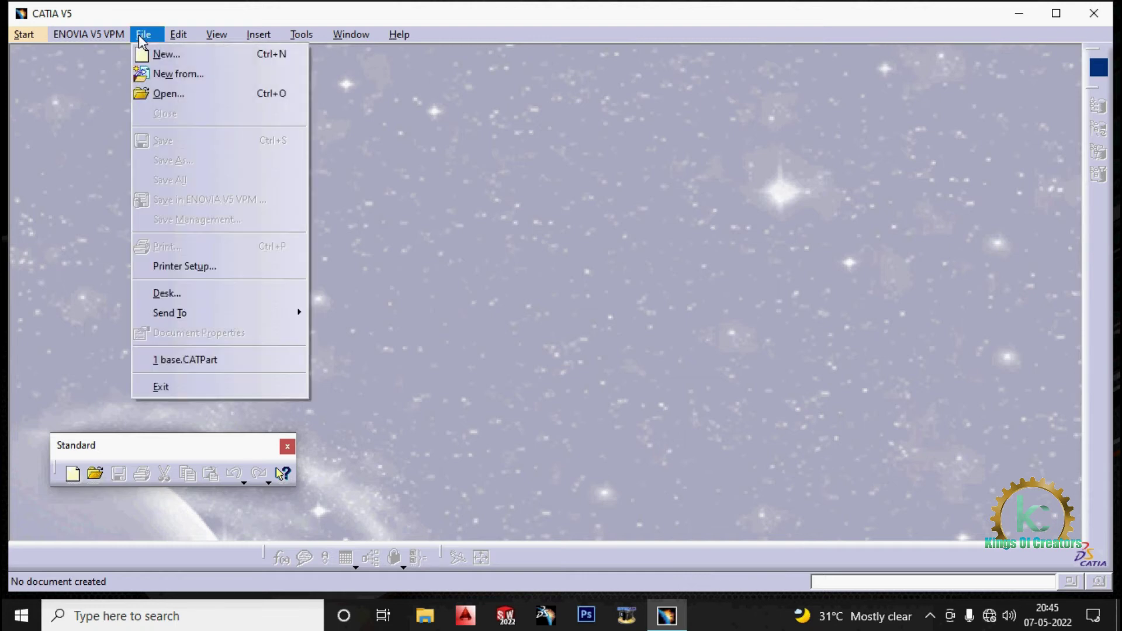
click(159, 54)
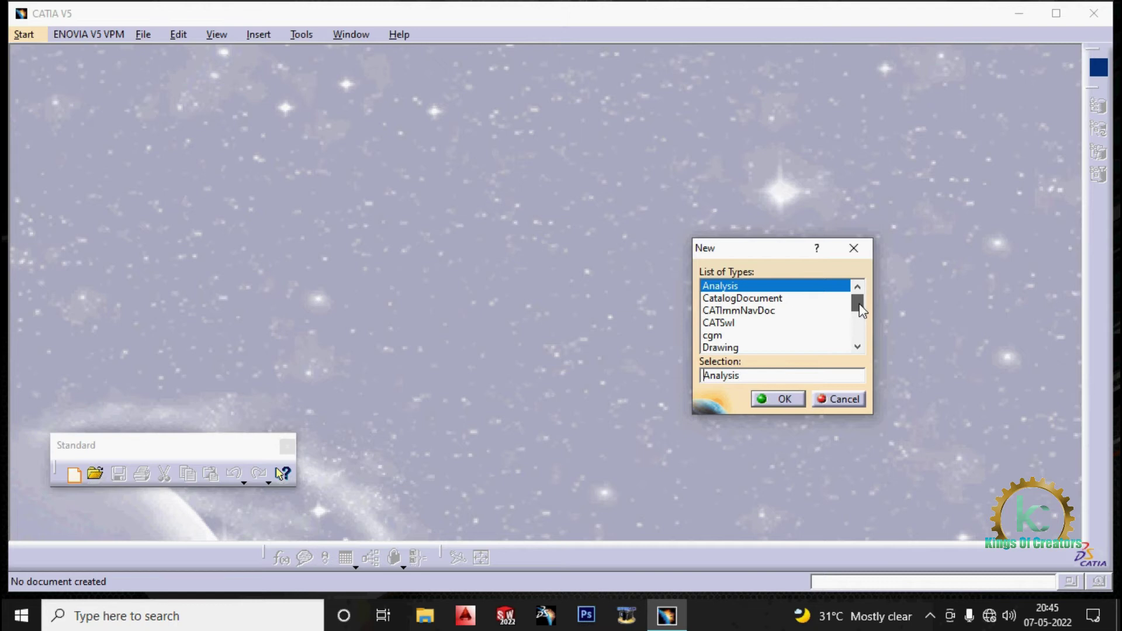
drag(860, 310, 861, 330)
click(719, 324)
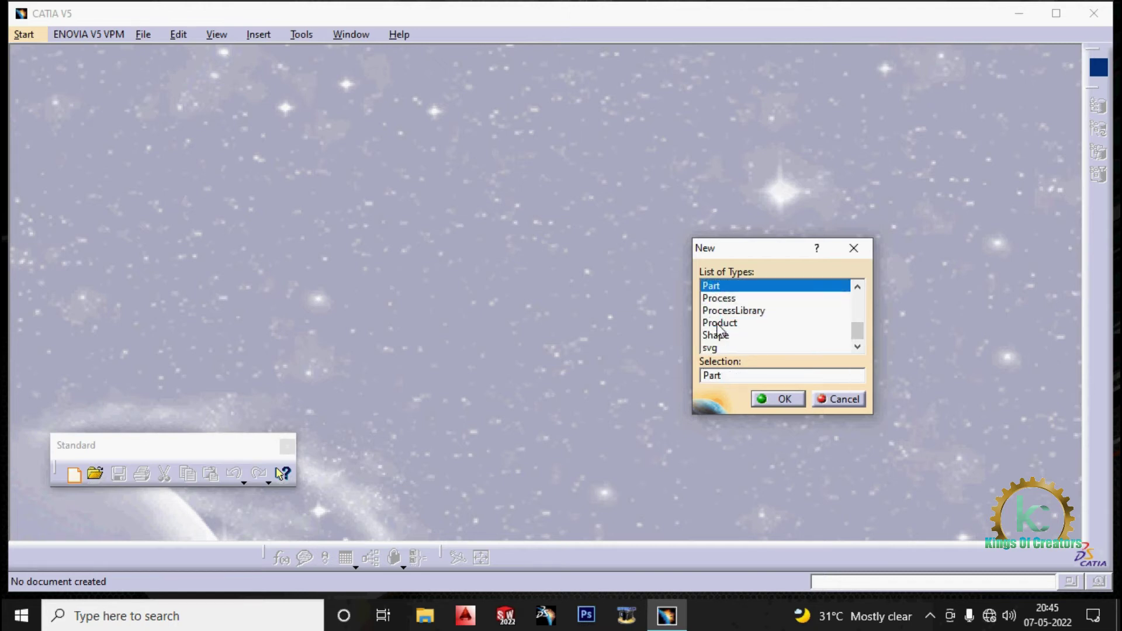
click(777, 400)
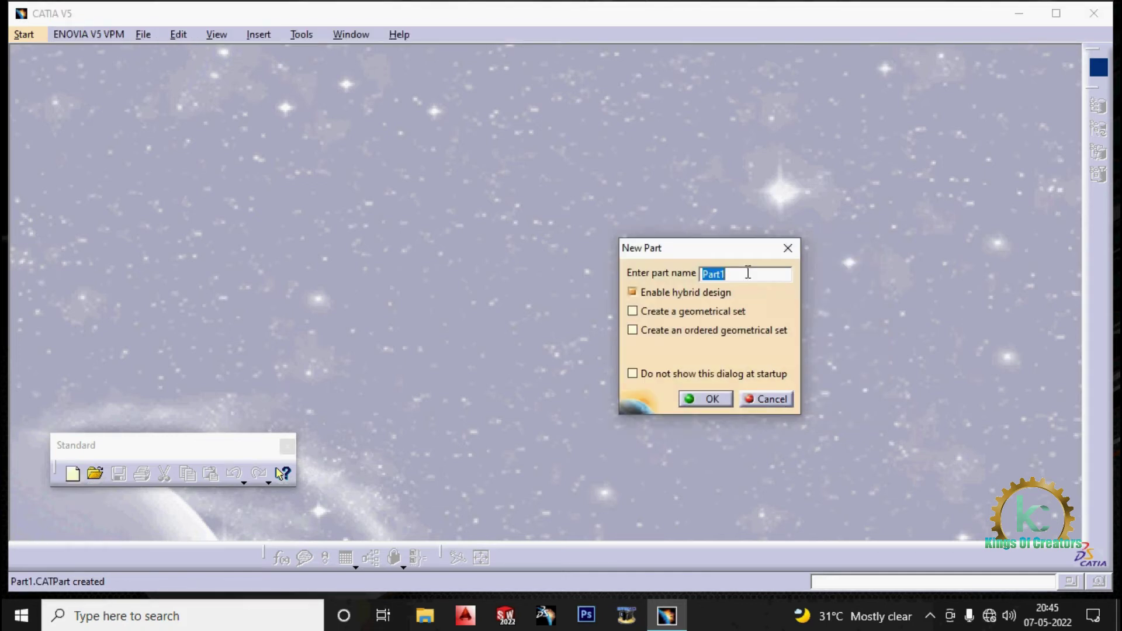
text(trail 4)
click(704, 402)
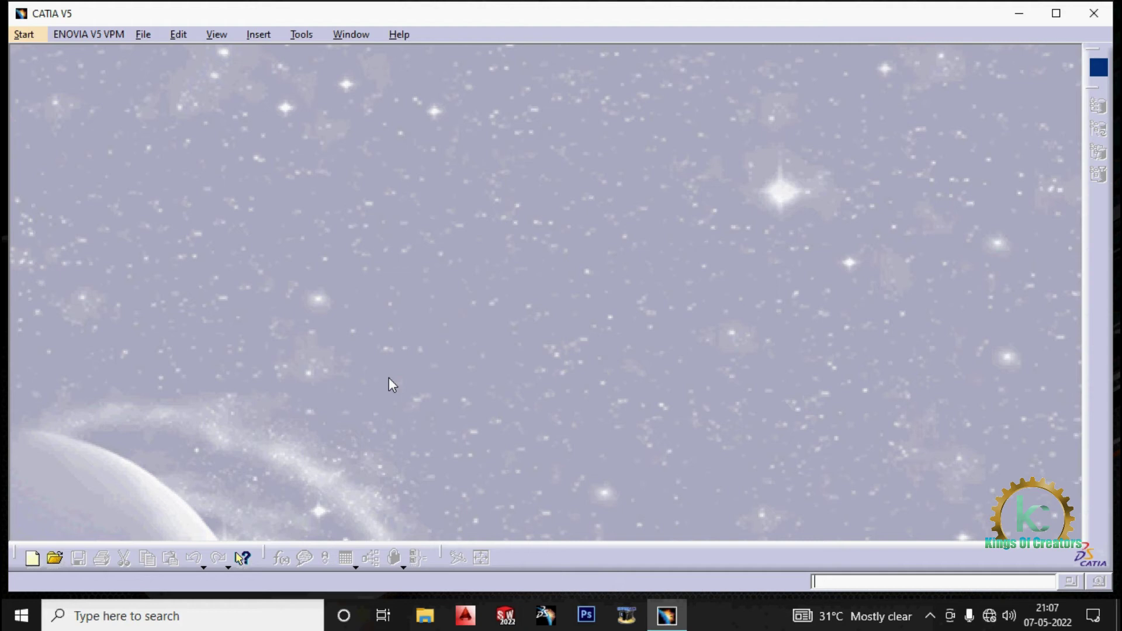
click(143, 35)
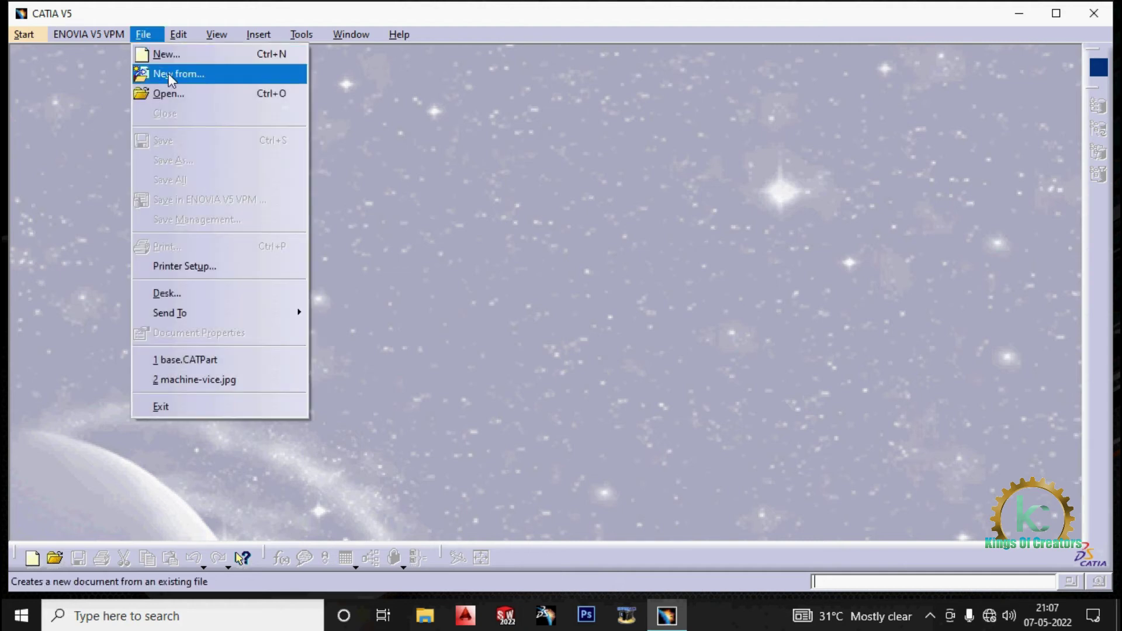
click(182, 95)
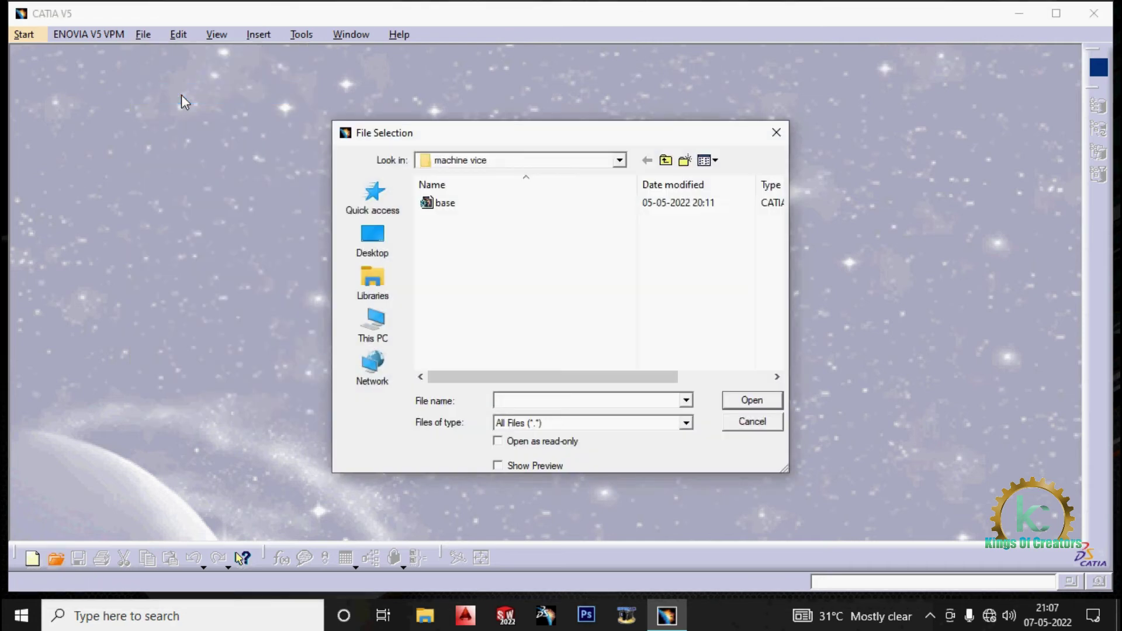
click(369, 244)
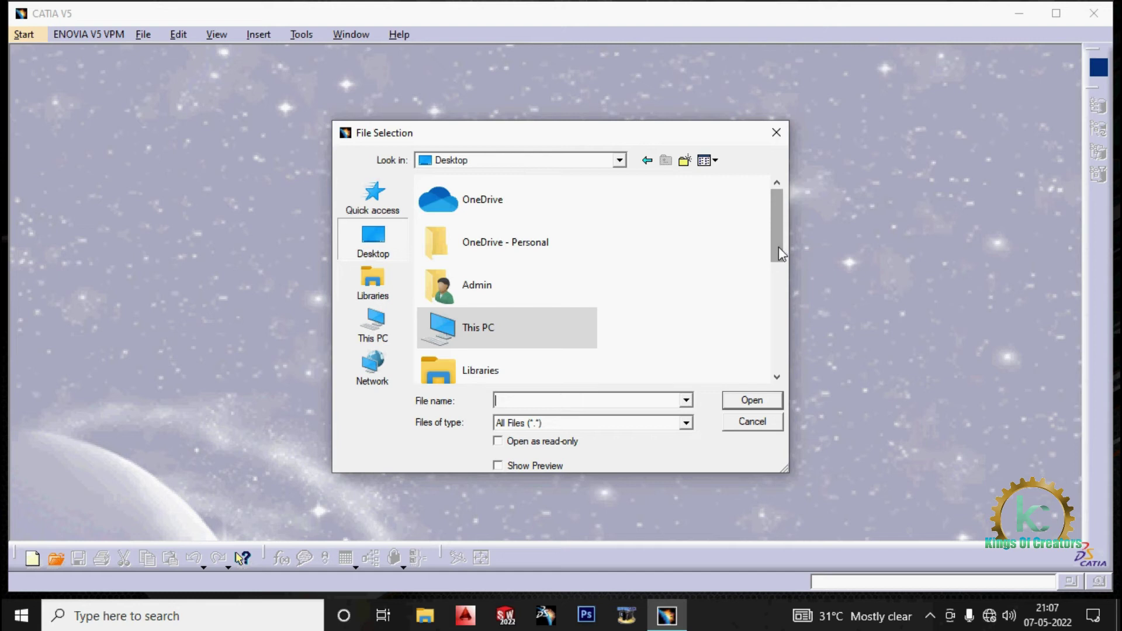
drag(779, 247, 781, 316)
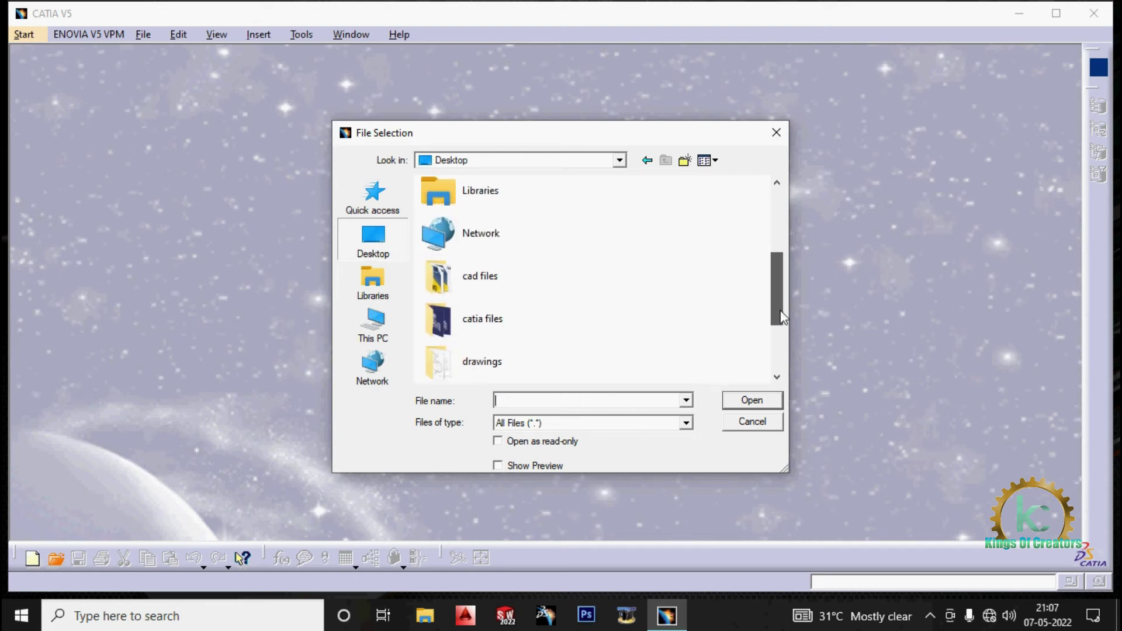
double_click(483, 329)
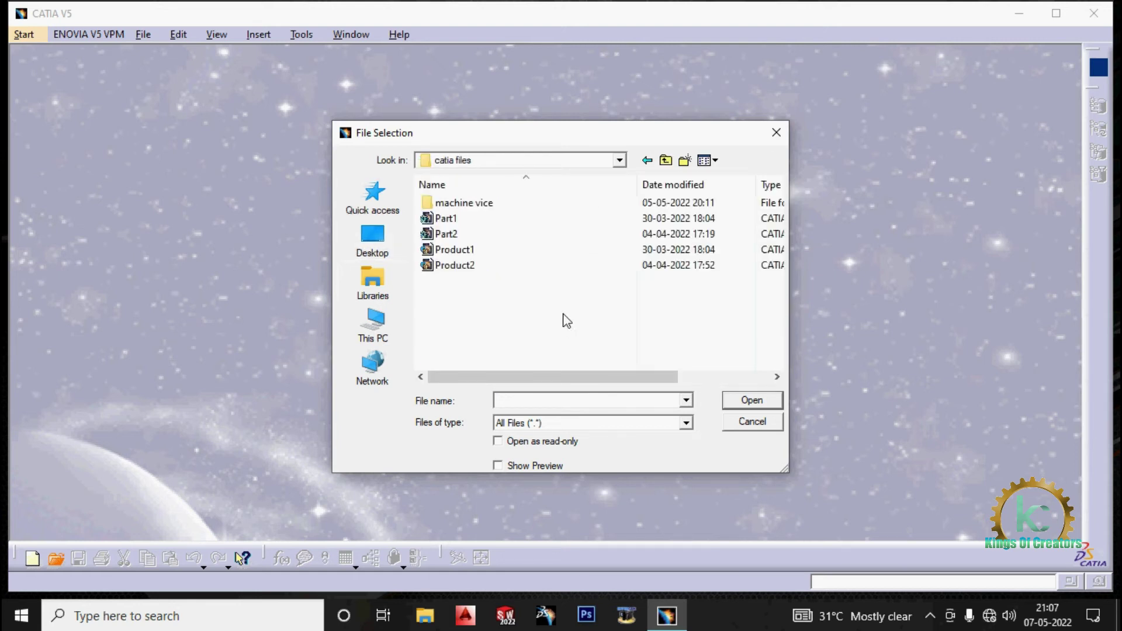
click(475, 235)
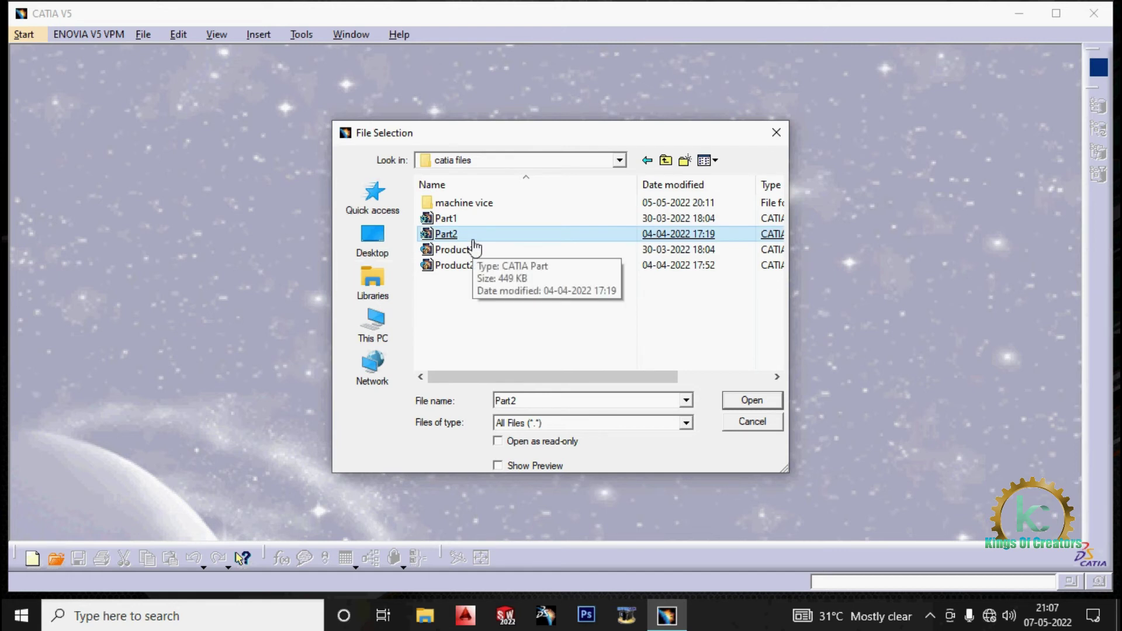
double_click(477, 236)
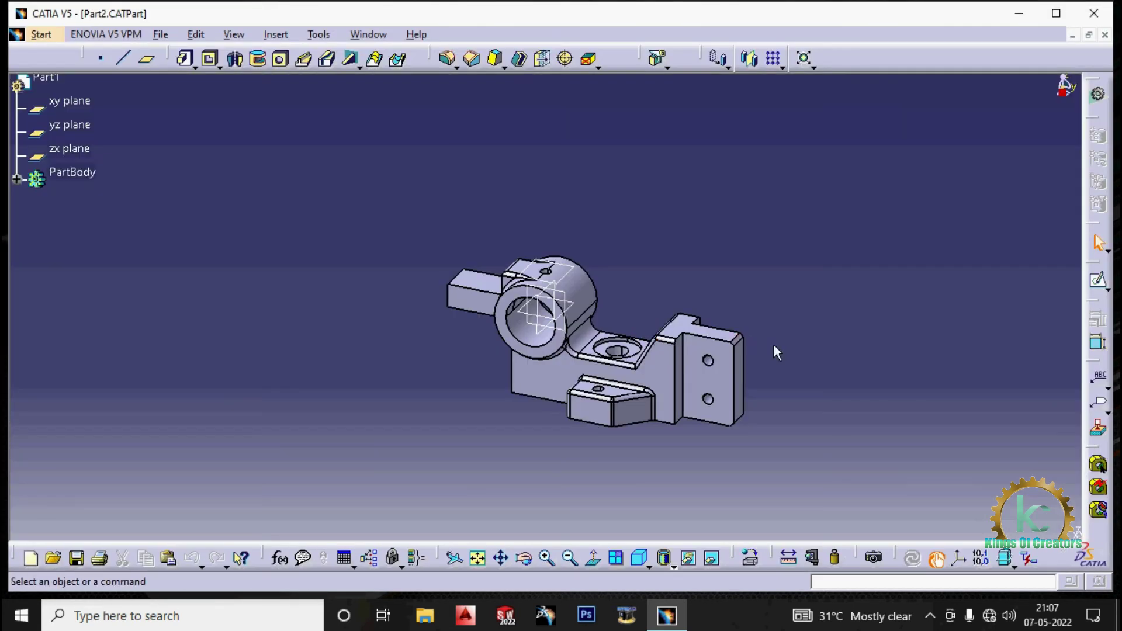
middle_drag(754, 414, 766, 351)
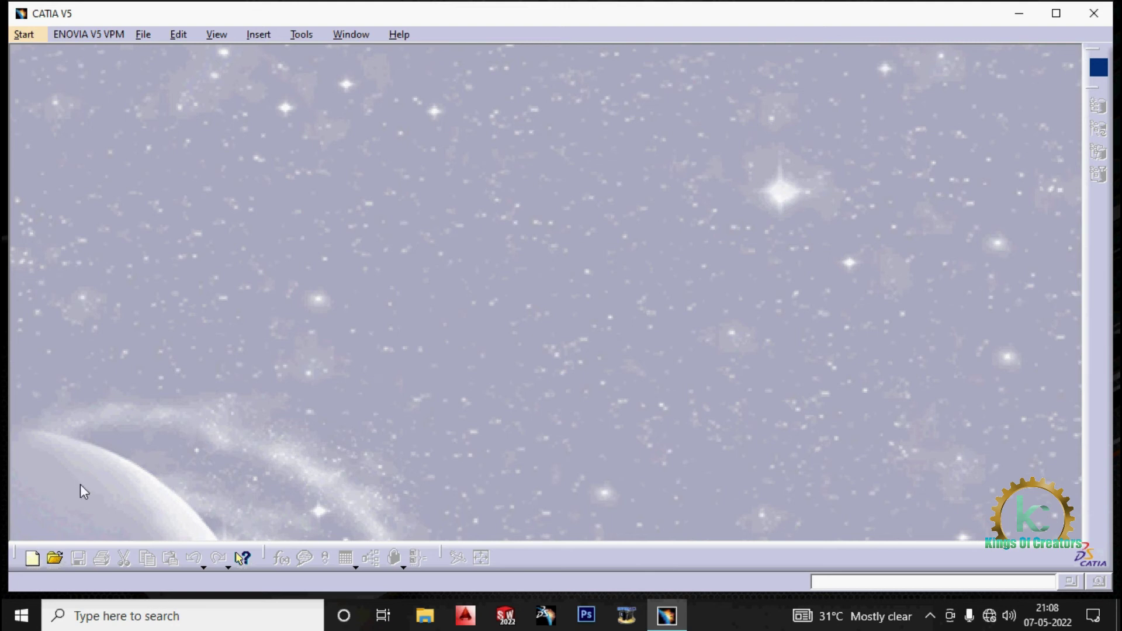
click(56, 559)
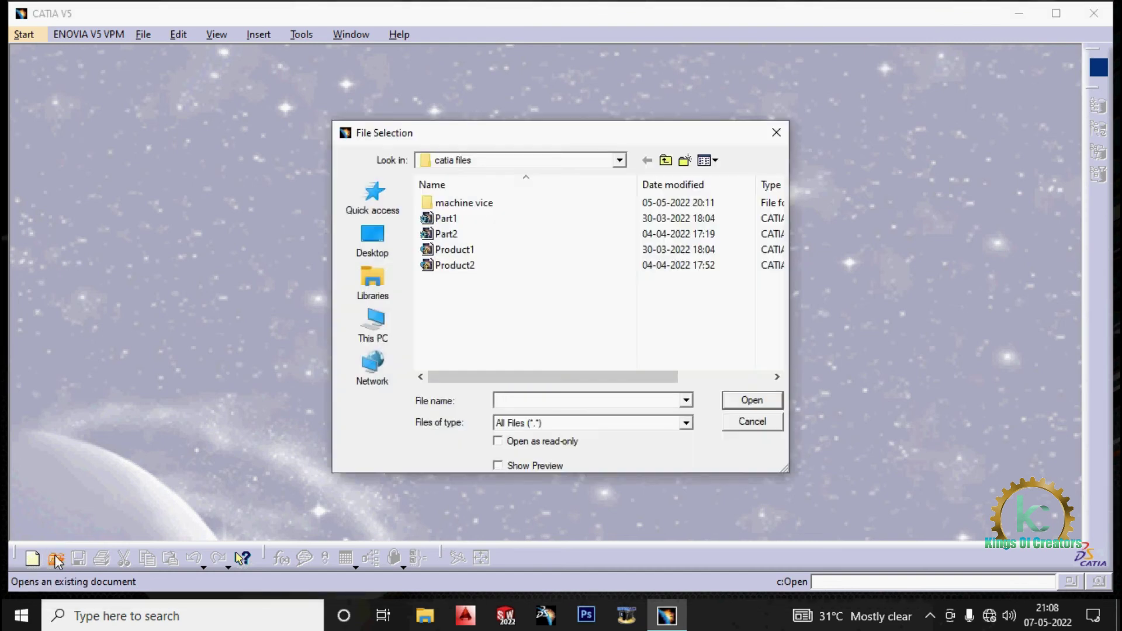
double_click(451, 235)
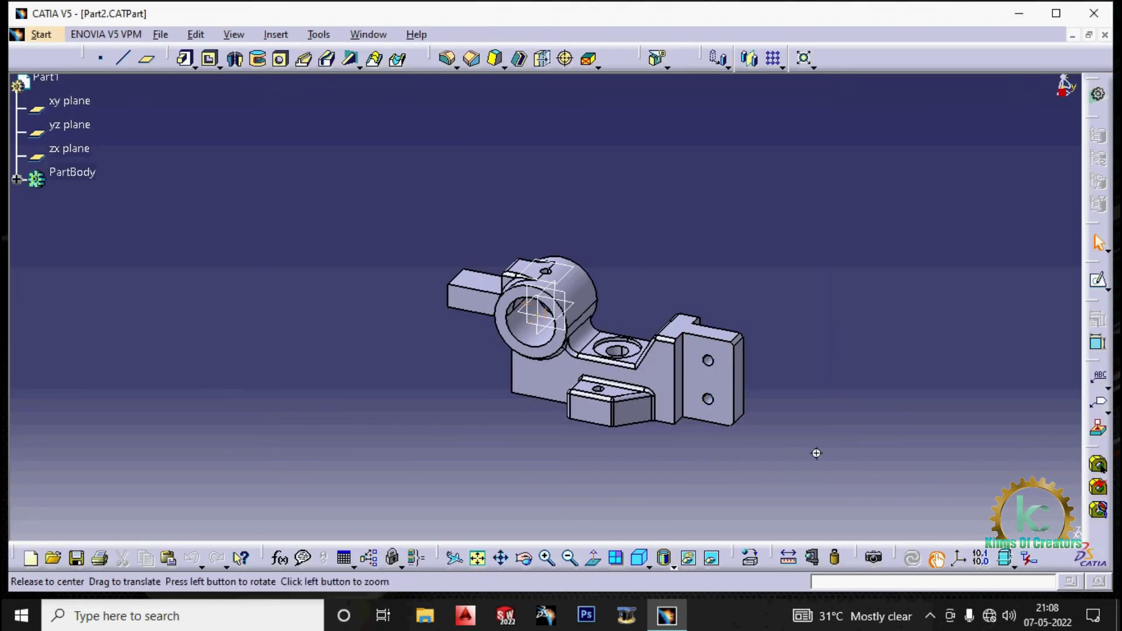
middle_drag(814, 453, 853, 316)
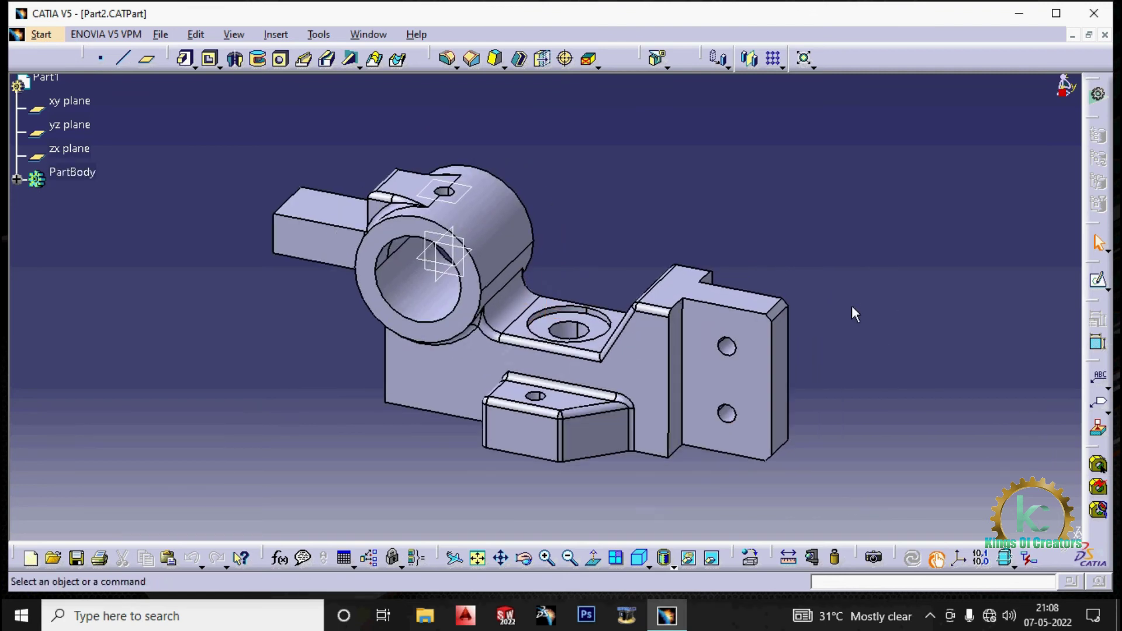
click(1104, 35)
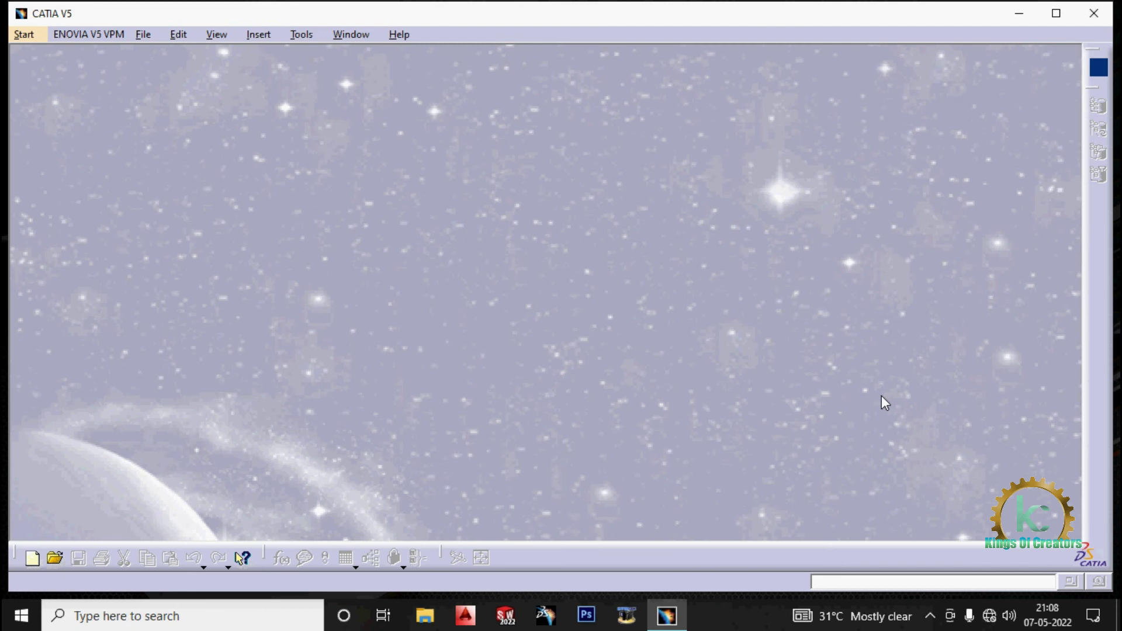
- Open Part1 from the Desktop's catia files folder with Ctrl+O
key(ctrl+o)
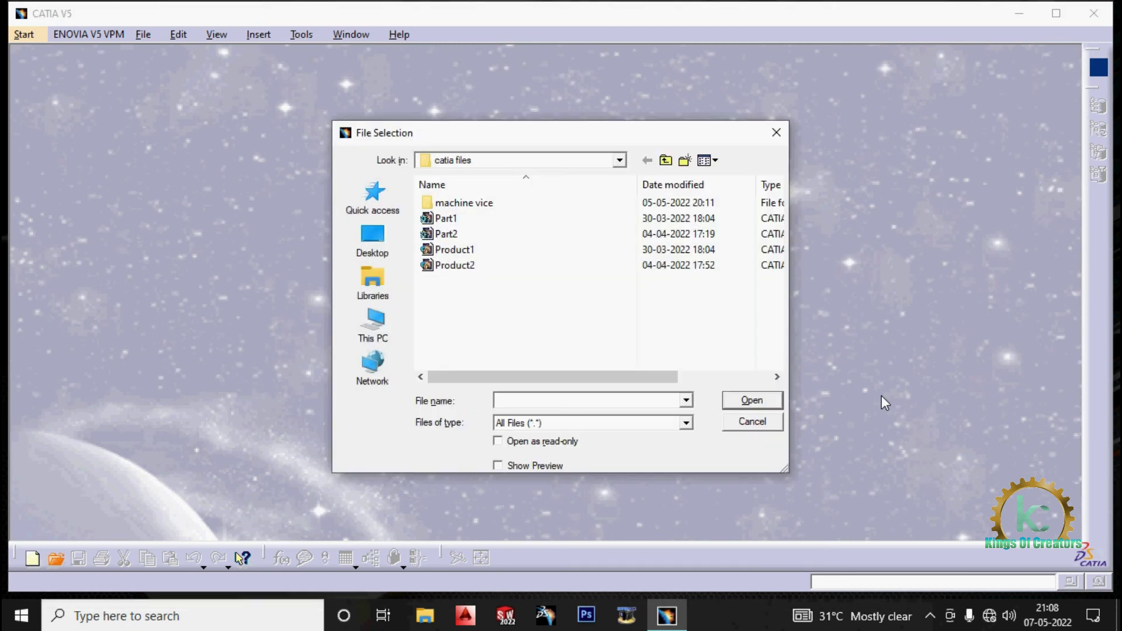
click(372, 245)
scroll(654, 309, down, 5)
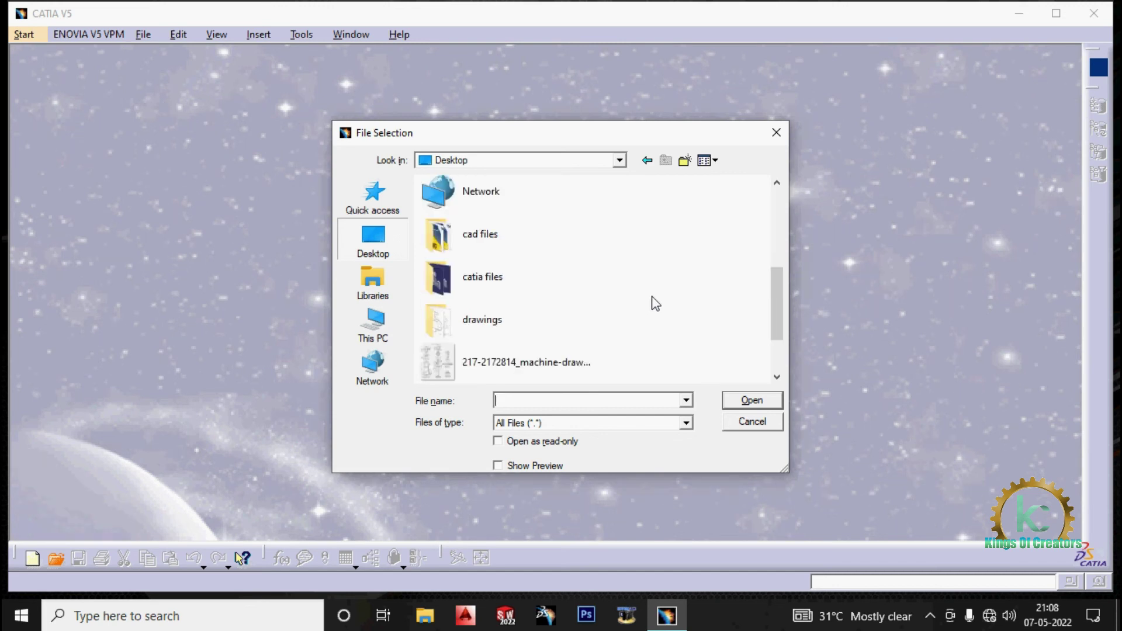
scroll(656, 303, up, 2)
double_click(506, 316)
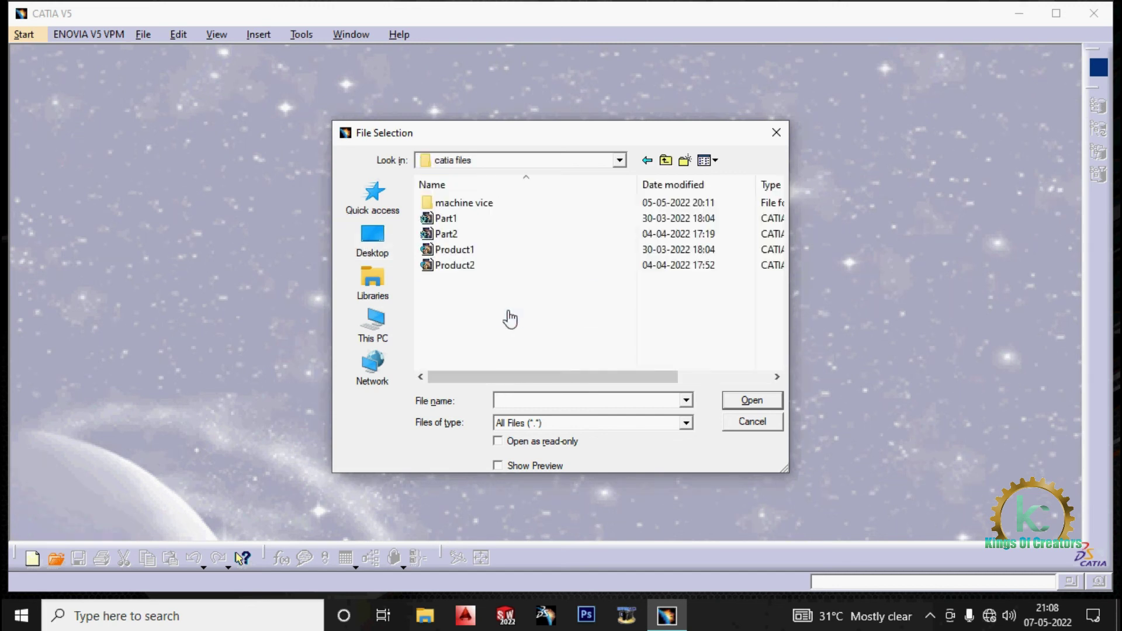
click(467, 221)
click(748, 400)
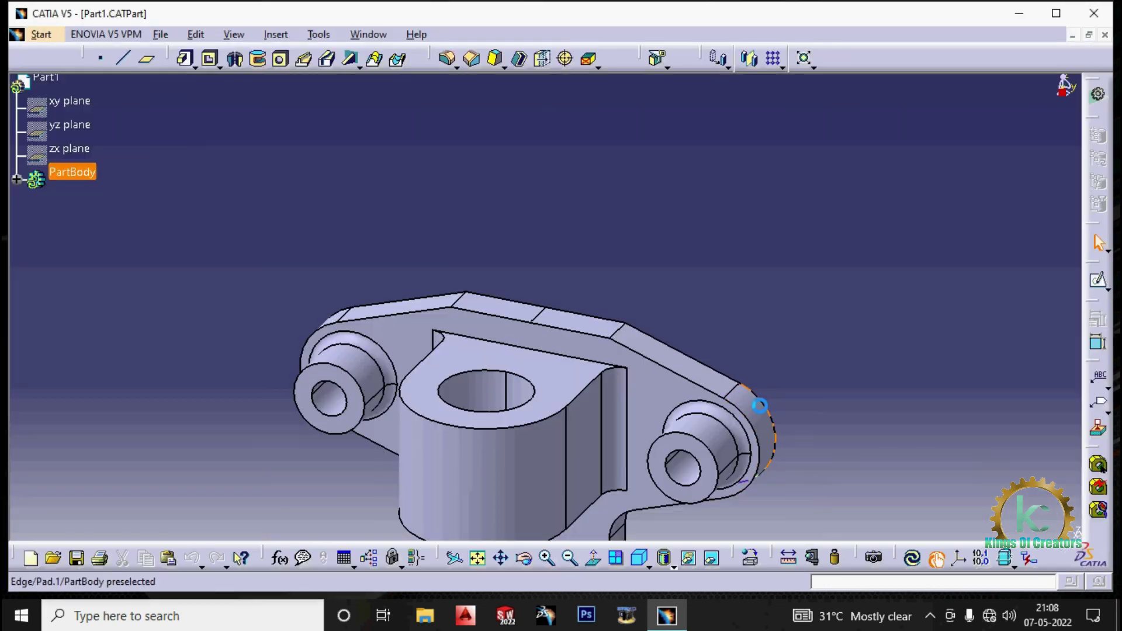
- Zoom and pan to view the whole part, then close Part1 and quit CATIA
middle_drag(703, 278, 714, 313)
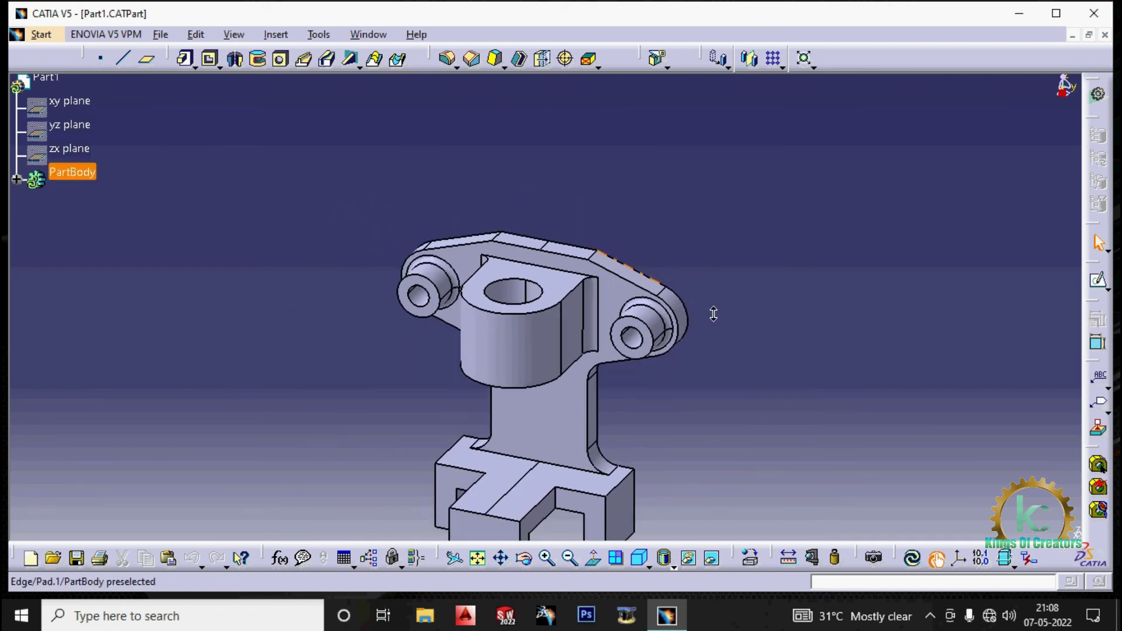
middle_drag(707, 396, 741, 298)
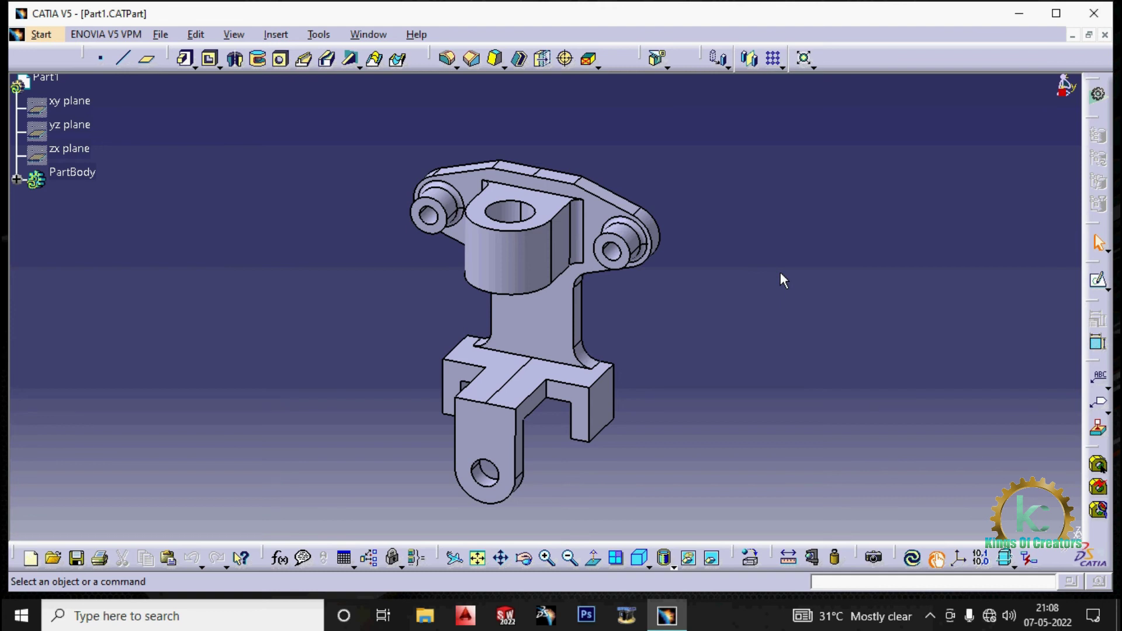
click(1104, 35)
click(1093, 13)
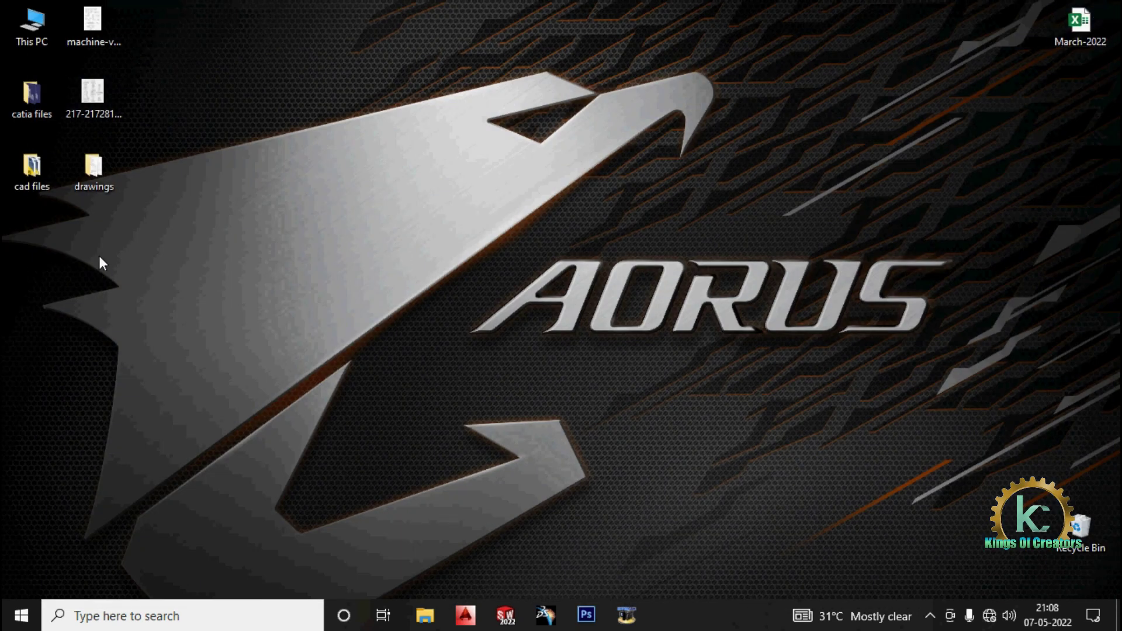
- Open the desktop's catia files folder and launch Part1 in CATIA from Explorer
double_click(31, 94)
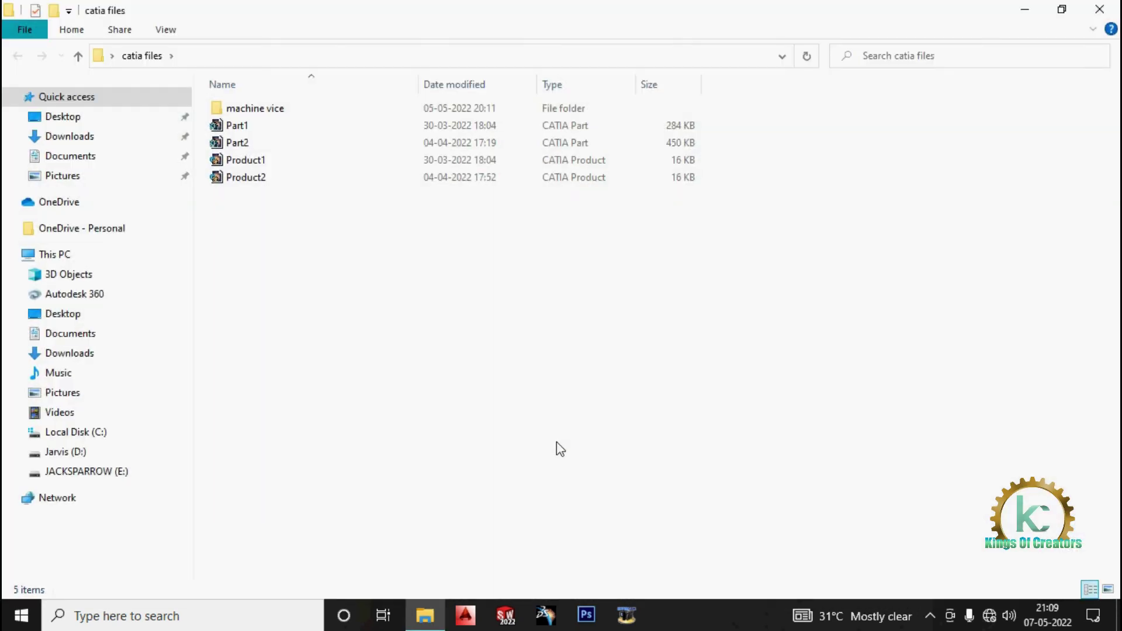
click(257, 129)
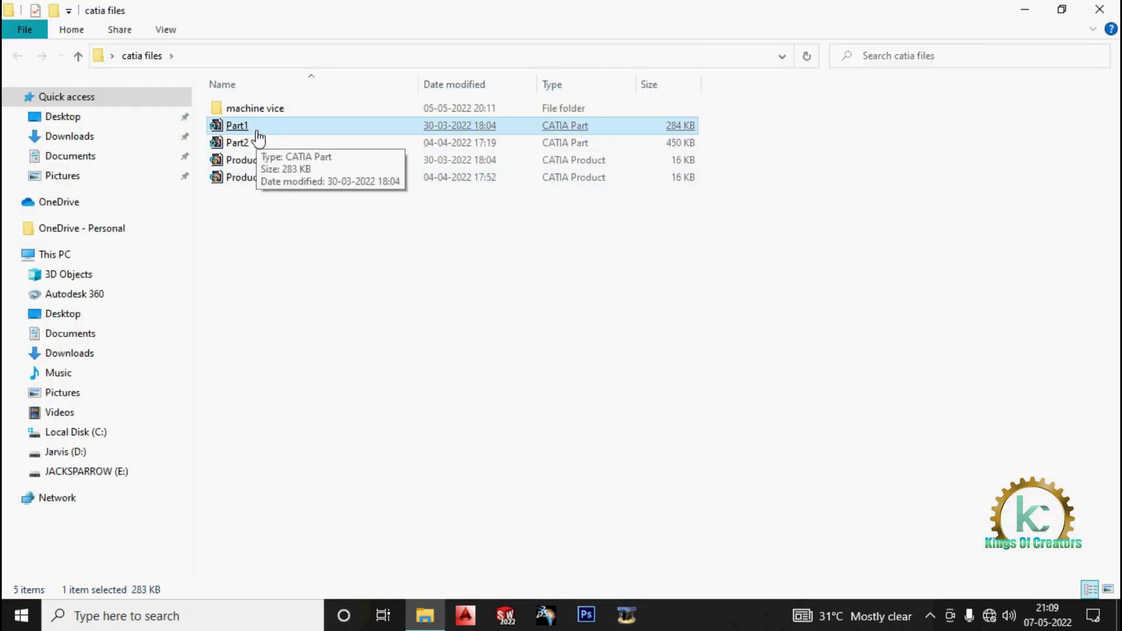
double_click(257, 131)
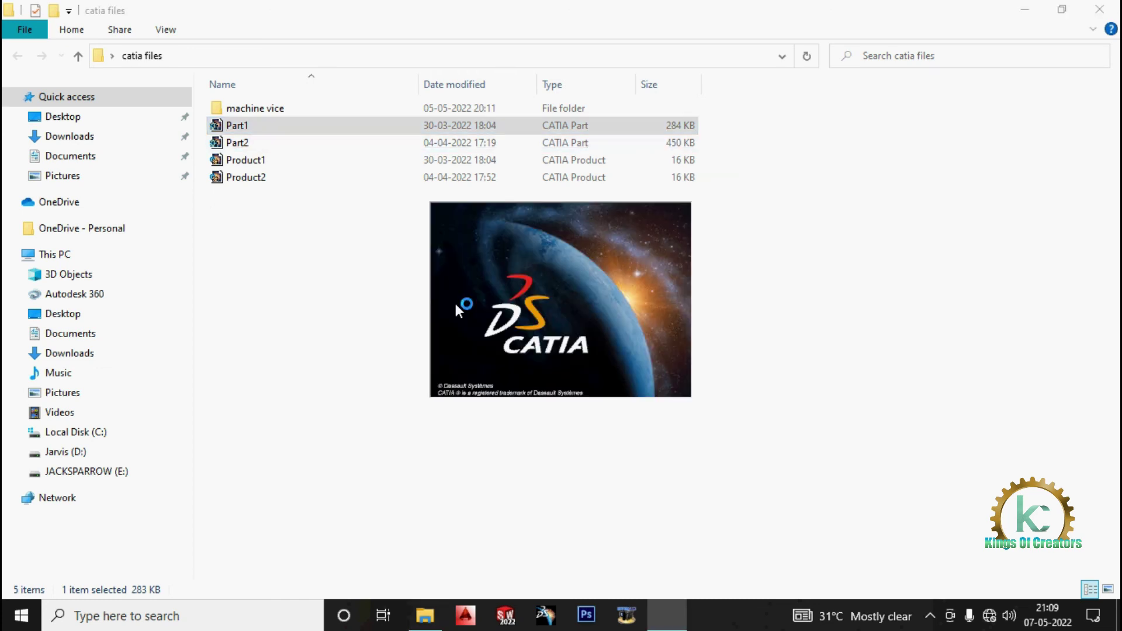